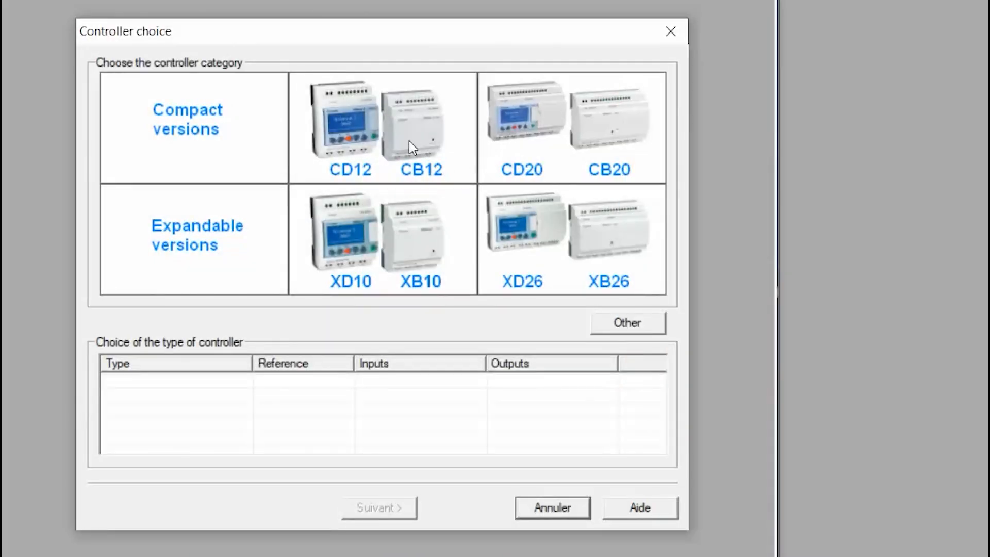
Create a new program for the compact CD12 24VDC SMART controller (88974041) without any extensions
{"action": "left_click", "coordinate": [409, 141]}
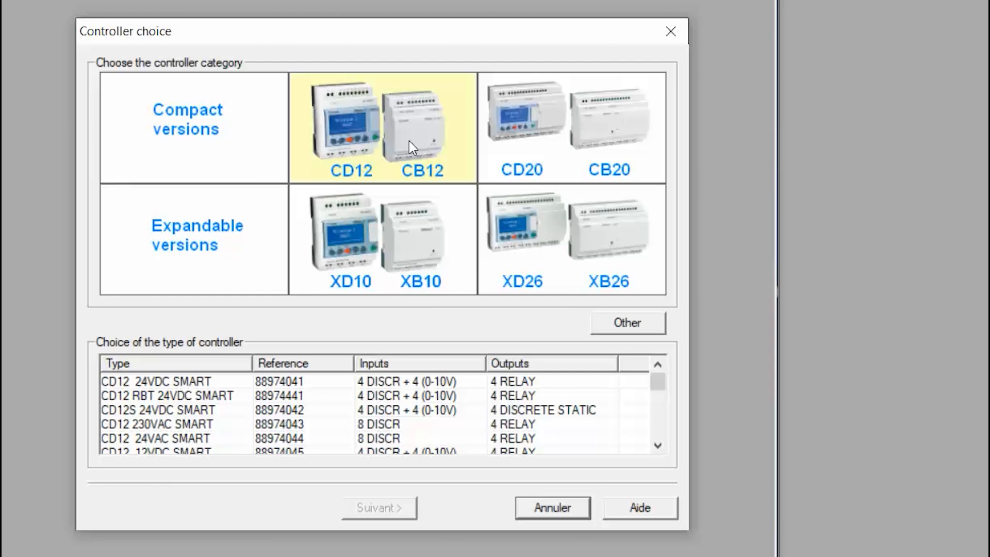
{"action": "left_click", "coordinate": [652, 452]}
{"action": "left_click", "coordinate": [652, 451]}
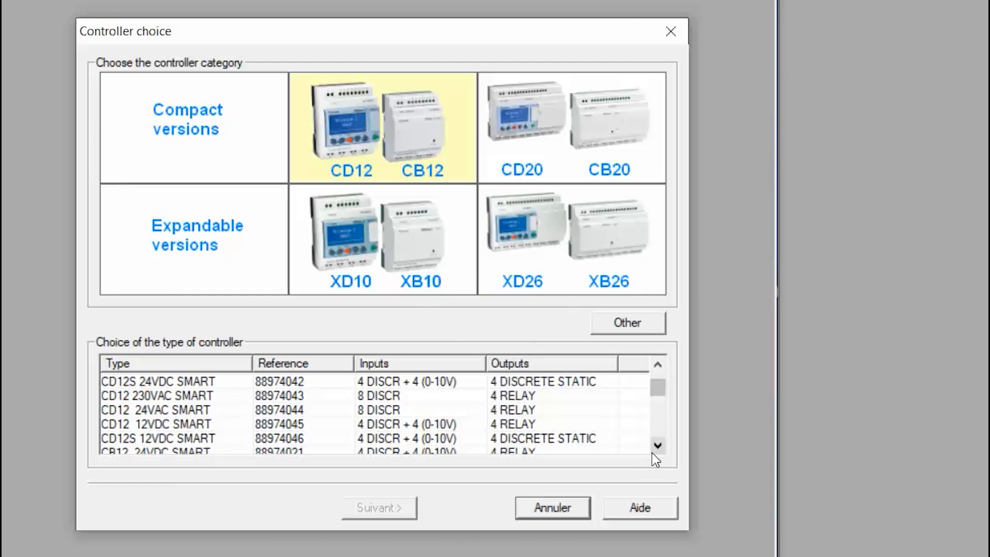
{"action": "left_click", "coordinate": [657, 374]}
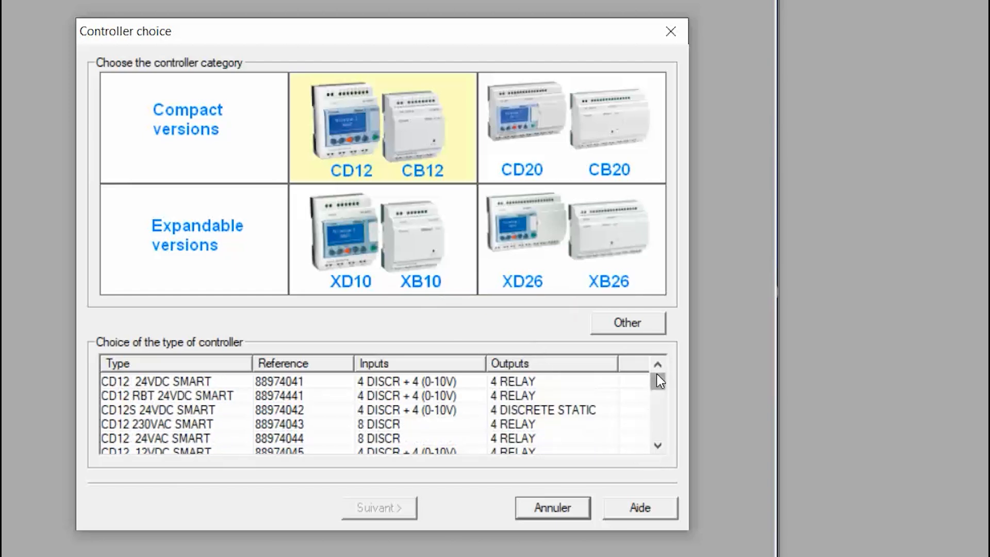
{"action": "double_click", "coordinate": [358, 382]}
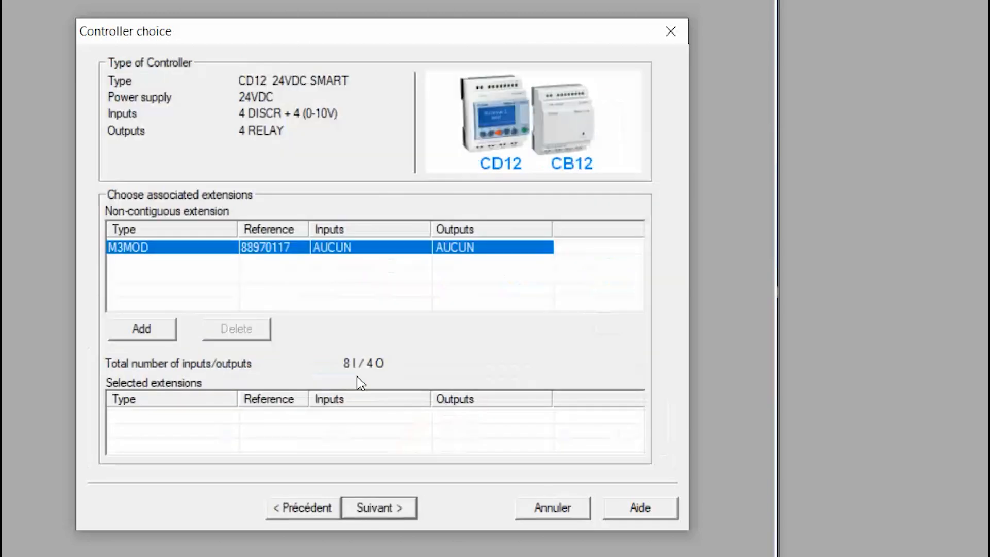
{"action": "left_click", "coordinate": [389, 508]}
{"action": "left_click", "coordinate": [389, 508]}
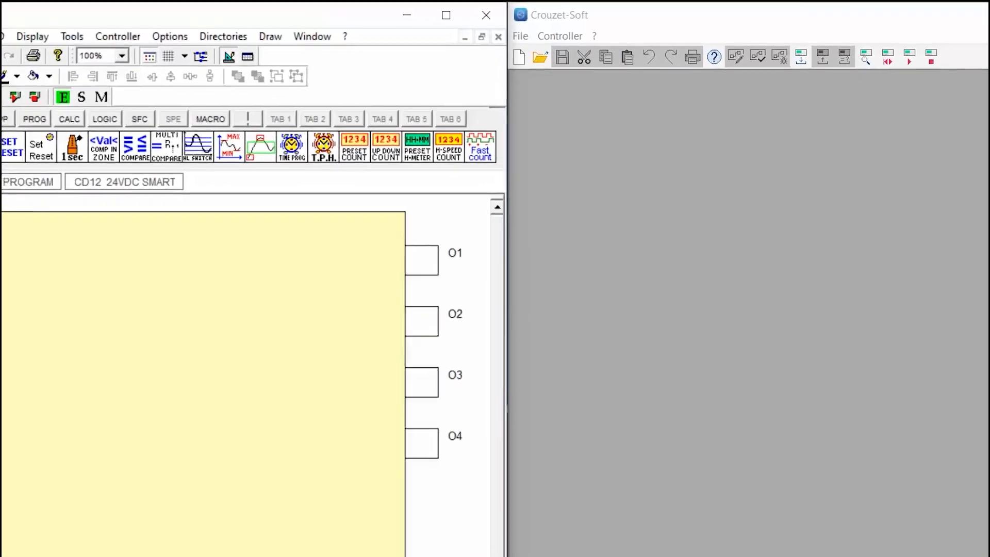
Switch to Crouzet-Soft and create a new program for the Millenium XD12S 24VDC (PNP Tr) controller without expansions
{"action": "left_click", "coordinate": [520, 58]}
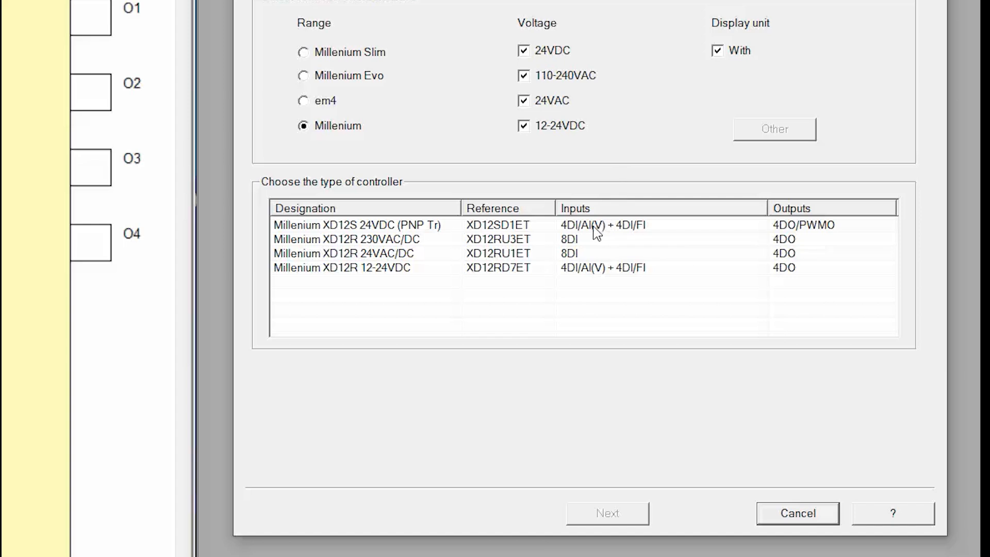
{"action": "double_click", "coordinate": [591, 227]}
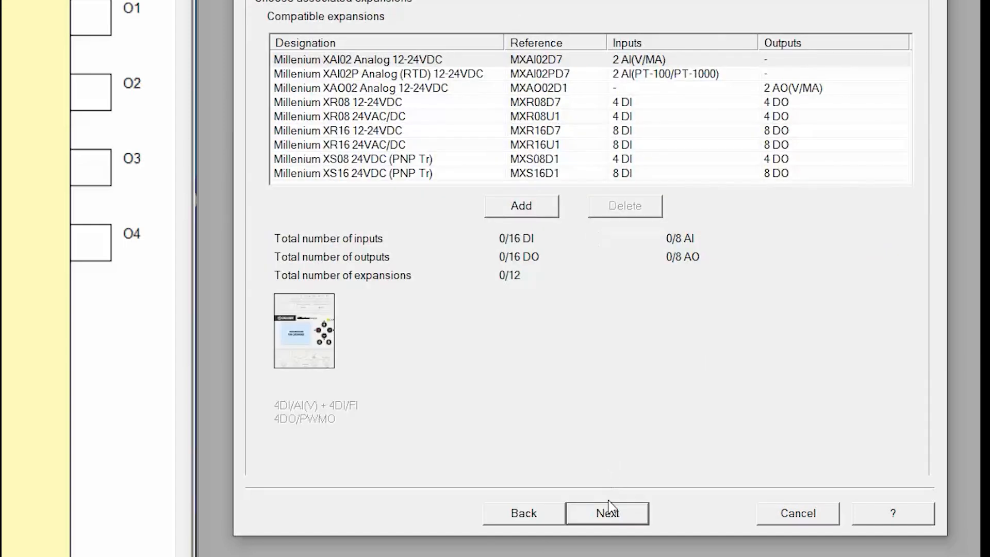
{"action": "left_click", "coordinate": [604, 511]}
{"action": "left_click", "coordinate": [608, 513]}
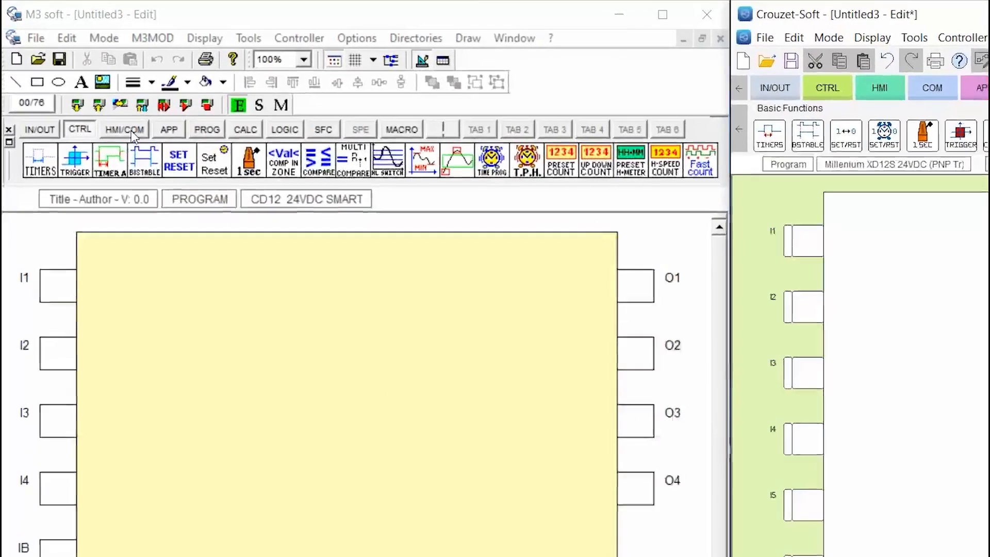
Place SL In, SL In S and SL Out blocks on the M3 soft worksheet, then show the COM functions in Crouzet-Soft
{"action": "left_click", "coordinate": [97, 99]}
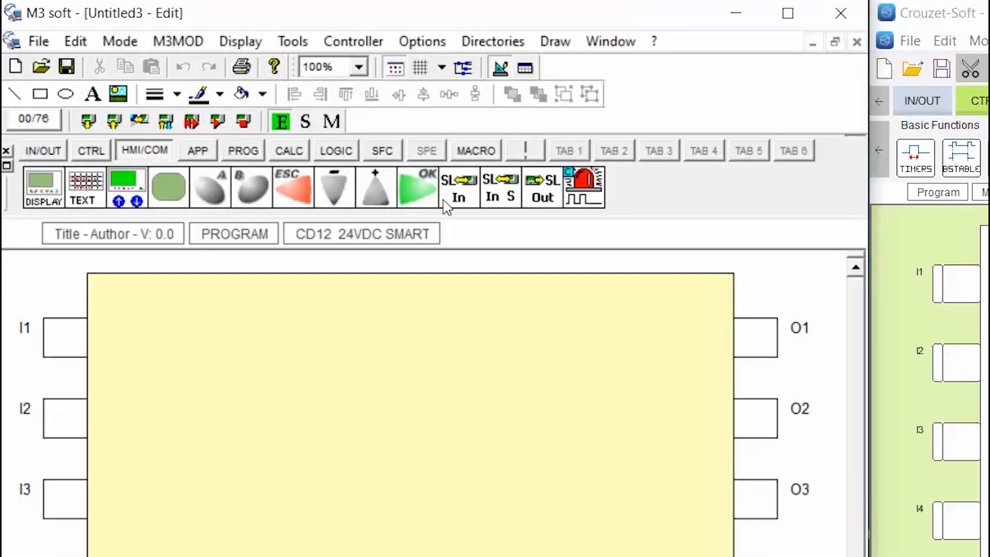
{"action": "left_click_drag", "start_coordinate": [462, 191], "coordinate": [440, 367]}
{"action": "left_click_drag", "start_coordinate": [499, 187], "coordinate": [415, 540]}
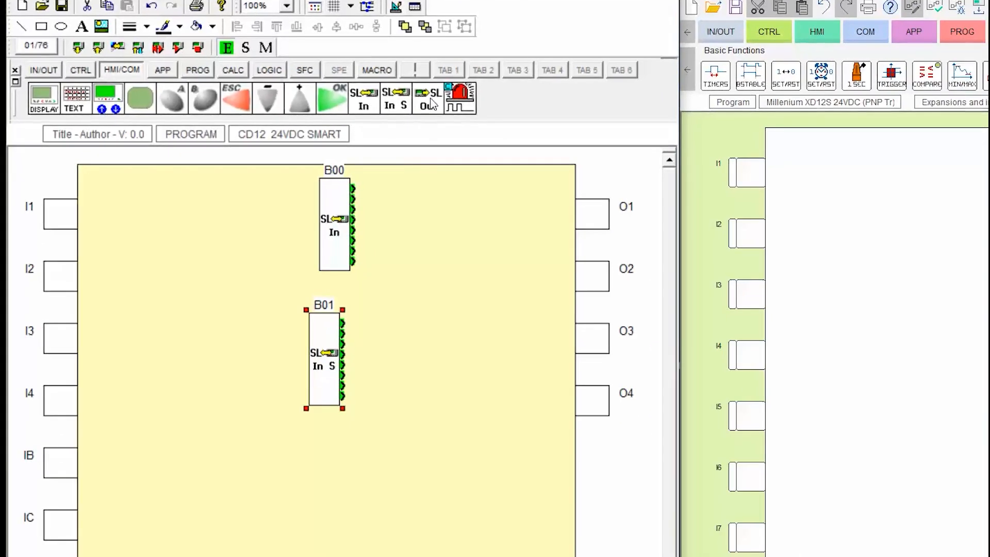
{"action": "left_click_drag", "start_coordinate": [542, 188], "coordinate": [525, 413]}
{"action": "left_click_drag", "start_coordinate": [413, 268], "coordinate": [416, 283]}
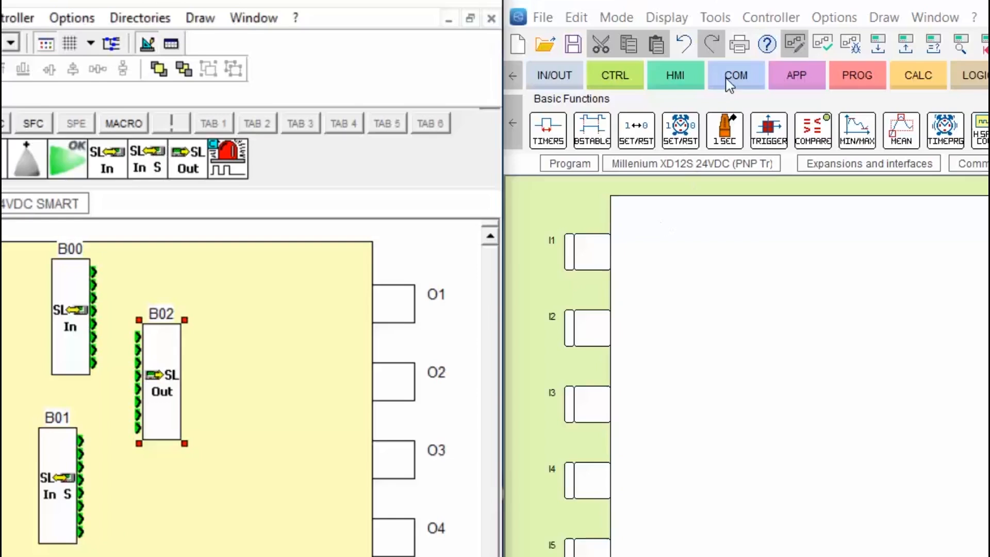
{"action": "left_click", "coordinate": [768, 64]}
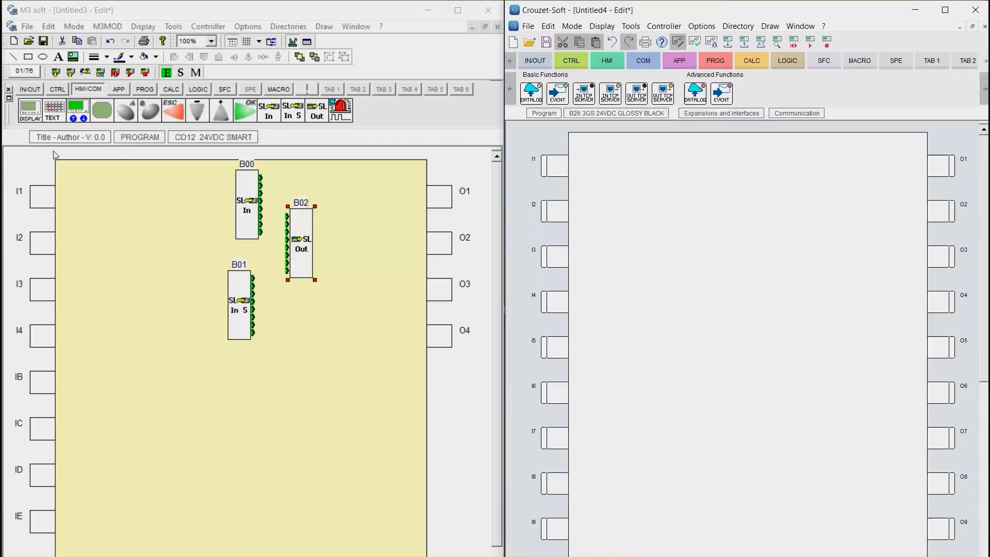
In M3 soft, discard the open program and create a new FBD program for the CD12S 24VDC SMART controller without extensions
{"action": "left_click", "coordinate": [15, 41]}
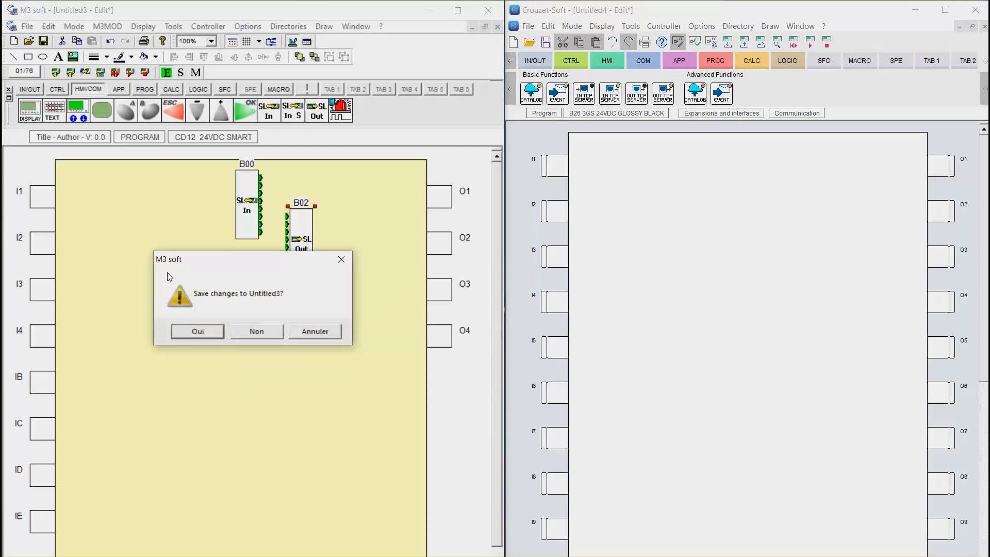
{"action": "left_click", "coordinate": [255, 331]}
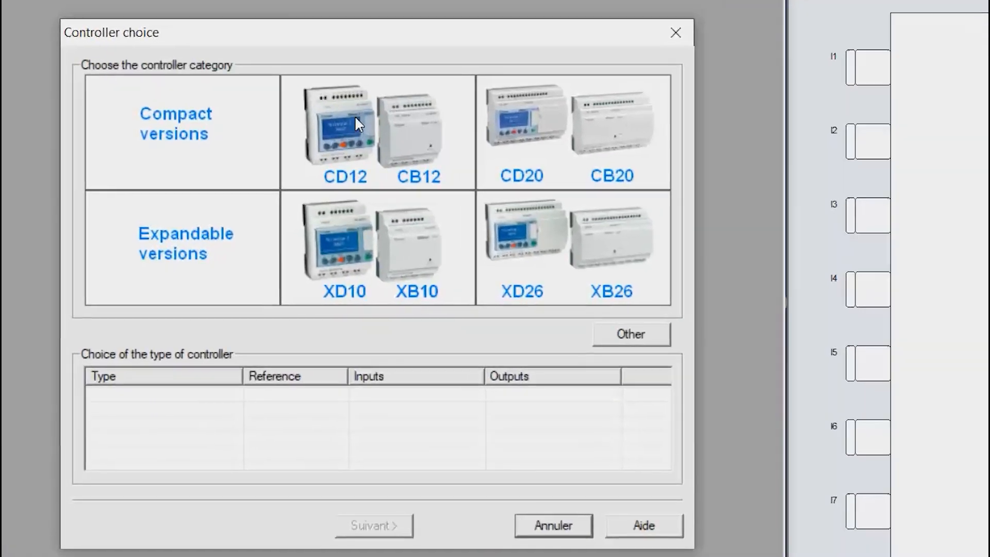
{"action": "left_click", "coordinate": [285, 164]}
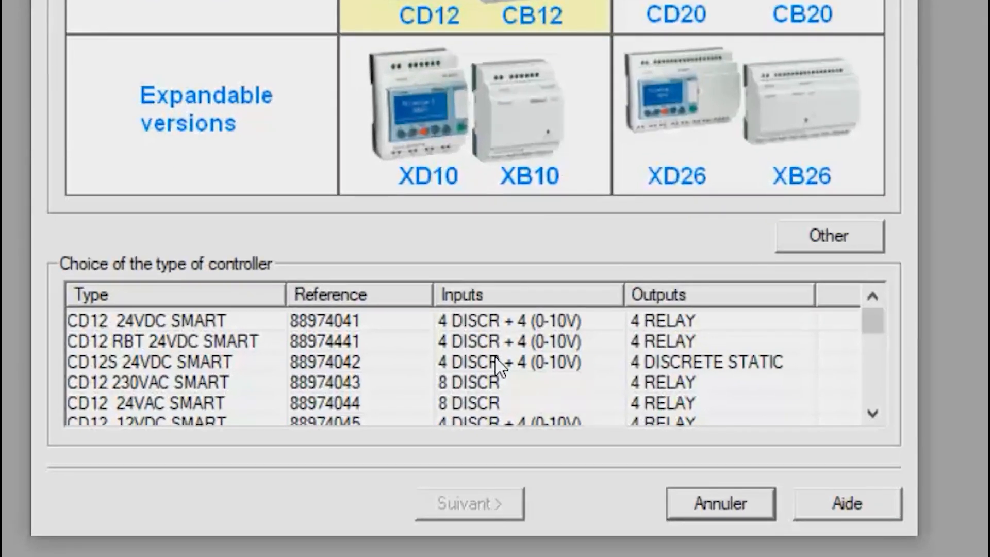
{"action": "left_click", "coordinate": [393, 425]}
{"action": "double_click", "coordinate": [495, 361]}
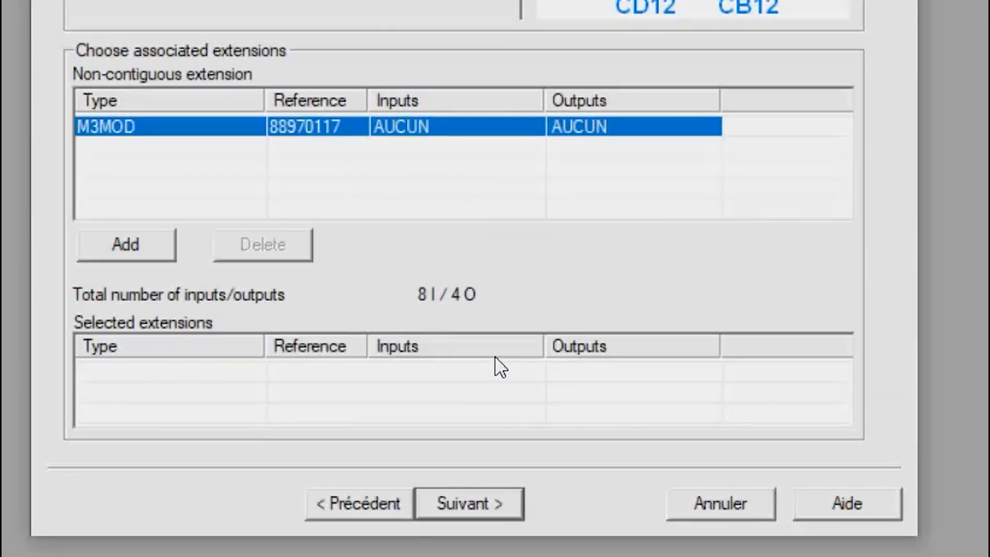
{"action": "left_click", "coordinate": [473, 509]}
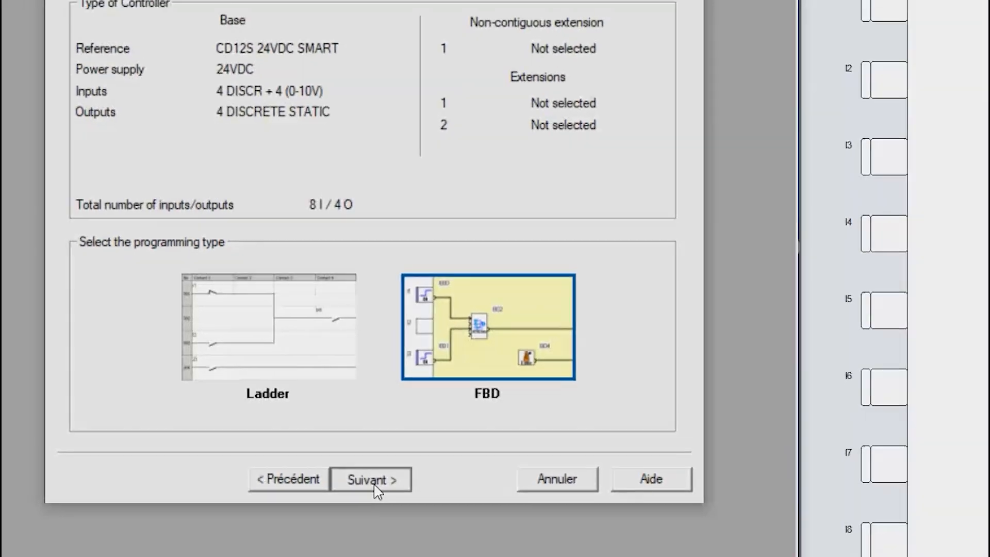
{"action": "left_click", "coordinate": [474, 509]}
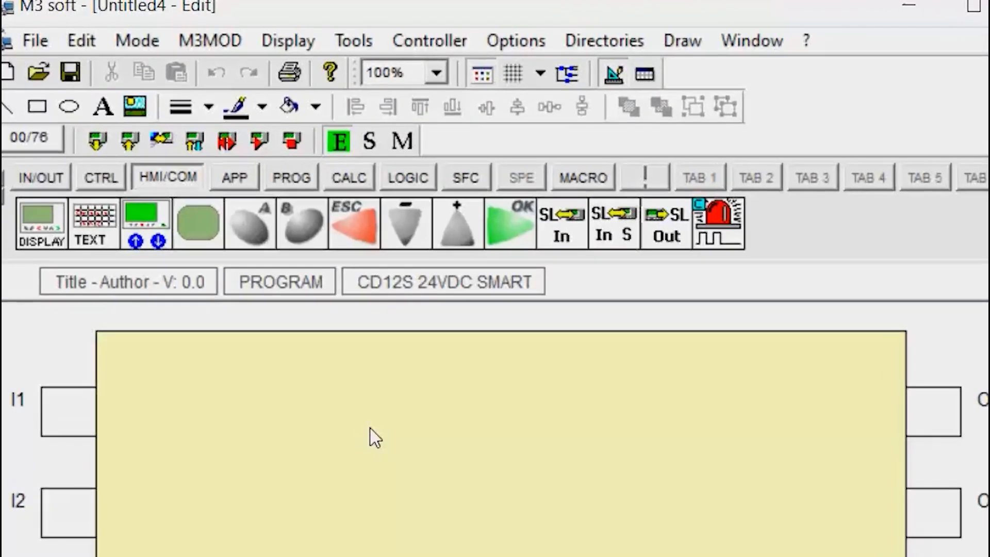
Place an H-SPEED COUNT block on the M3 soft worksheet and inspect the preset value in its parameters
{"action": "left_click", "coordinate": [105, 180]}
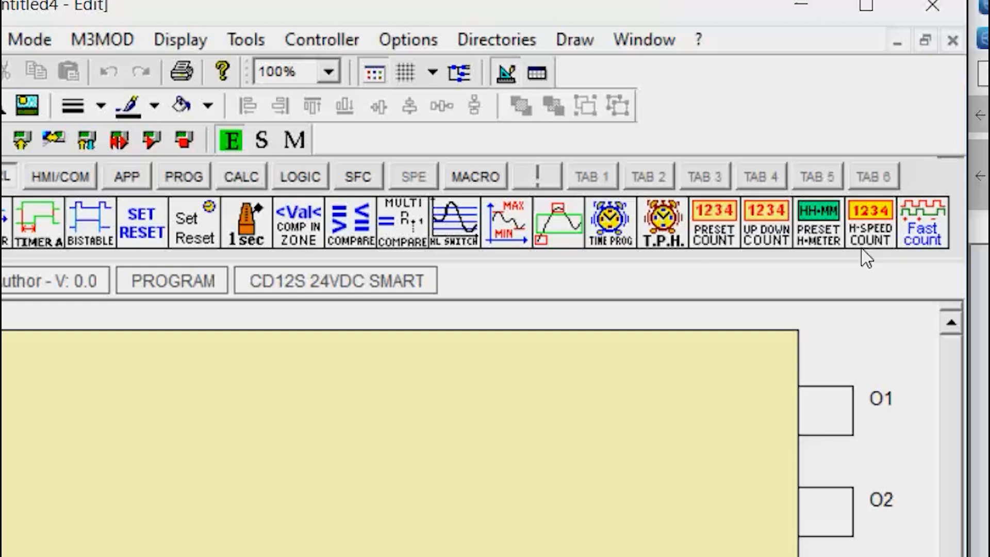
{"action": "left_click_drag", "start_coordinate": [845, 231], "coordinate": [405, 520]}
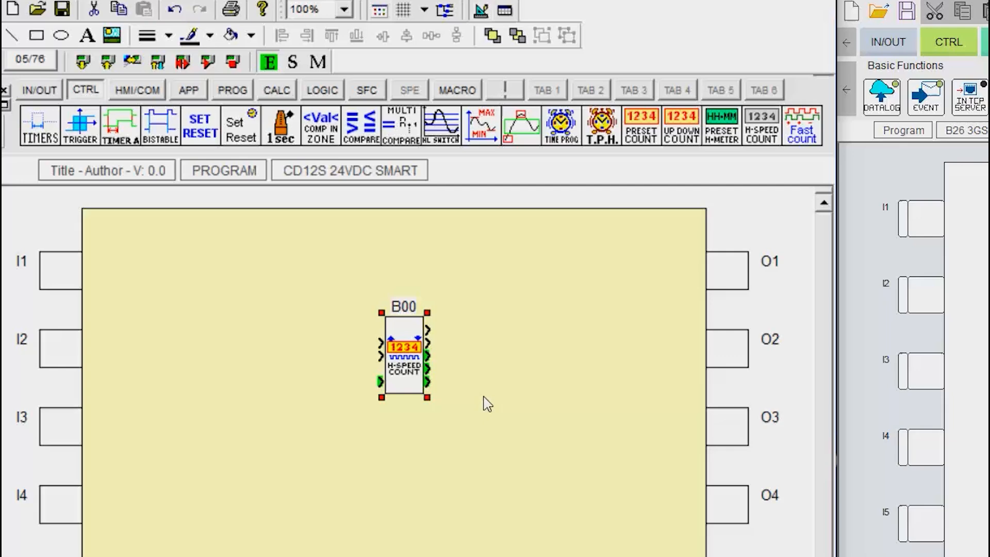
{"action": "double_click", "coordinate": [406, 351]}
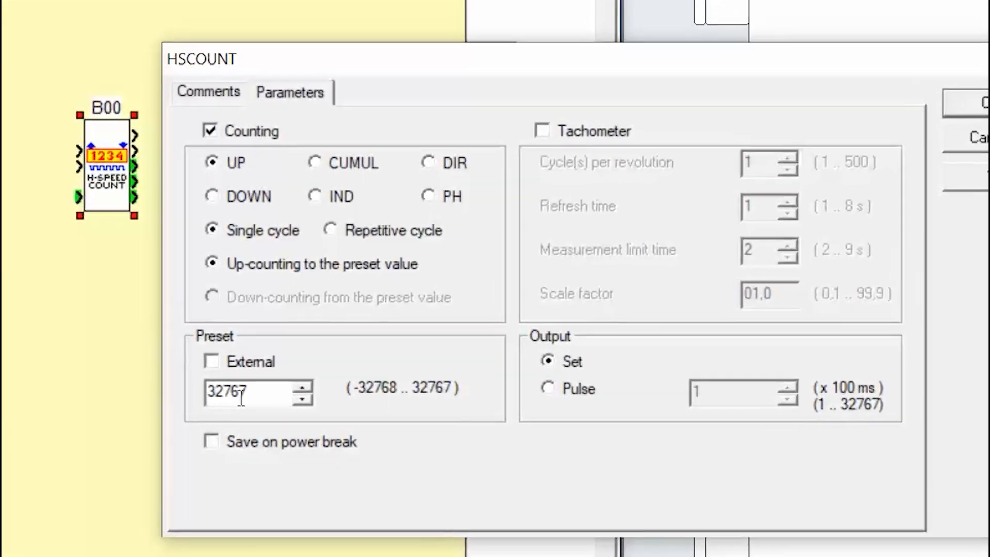
{"action": "left_click_drag", "start_coordinate": [339, 415], "coordinate": [310, 417]}
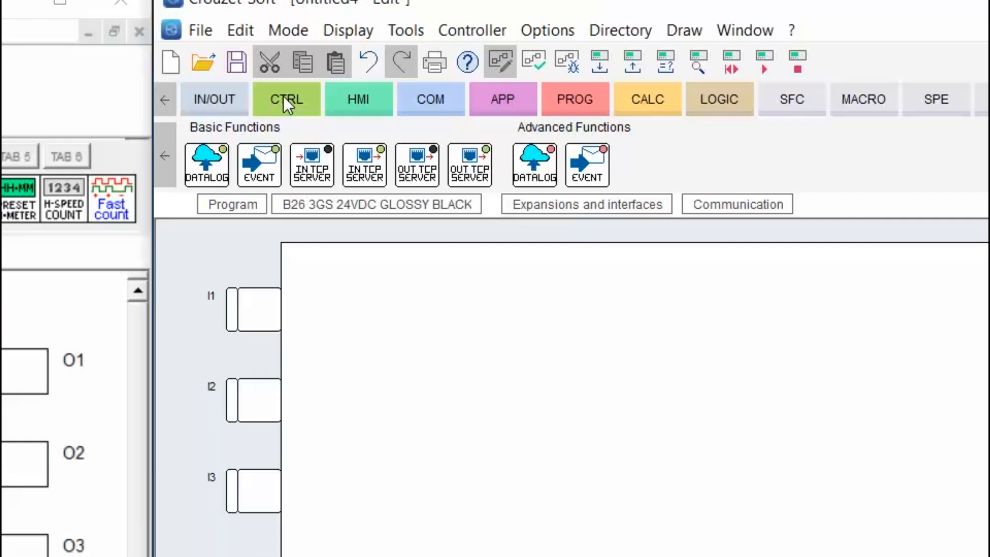
Switch to Crouzet-Soft and place the basic H SPEED COUNT block on the B26 worksheet
{"action": "left_click", "coordinate": [283, 96]}
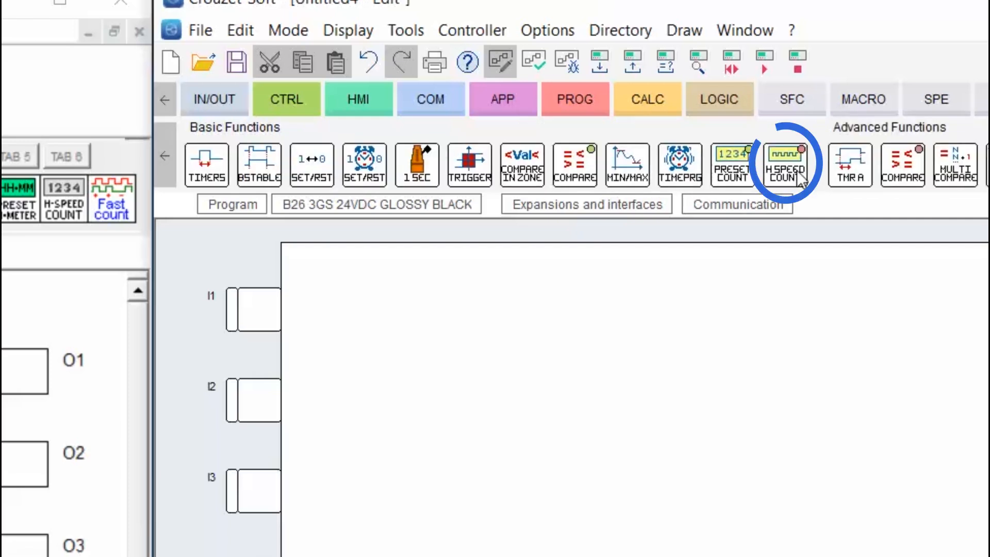
{"action": "left_click_drag", "start_coordinate": [783, 273], "coordinate": [686, 423]}
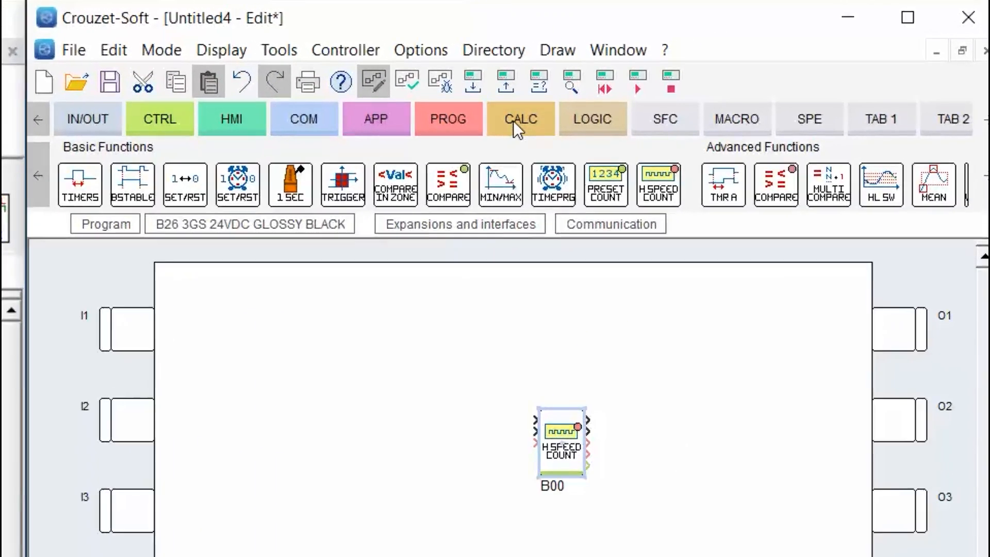
Place a 16-bit to 32-bit CONVERT block beside the high-speed counter and connect its output to the counter's 32-bit input
{"action": "left_click", "coordinate": [512, 121]}
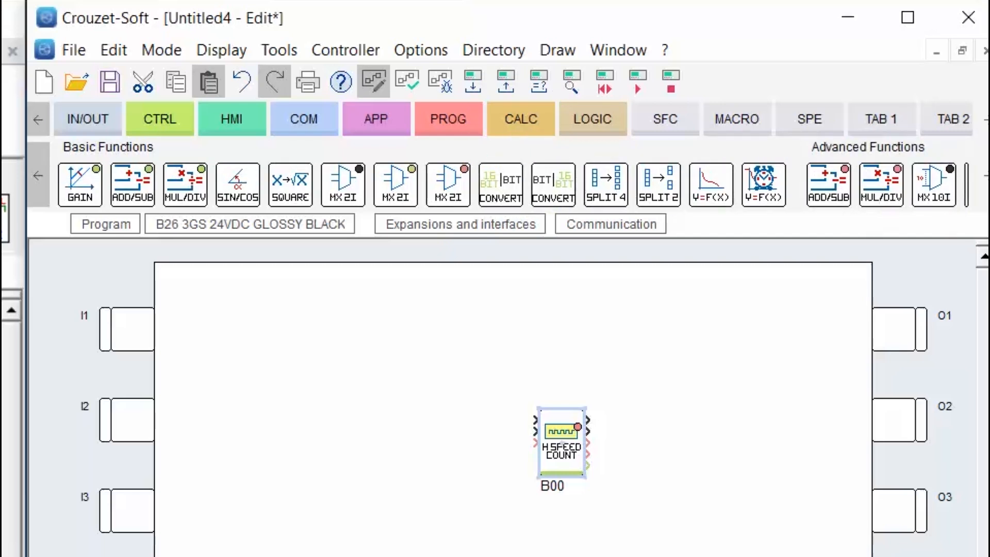
{"action": "left_click", "coordinate": [985, 183]}
{"action": "left_click", "coordinate": [984, 183]}
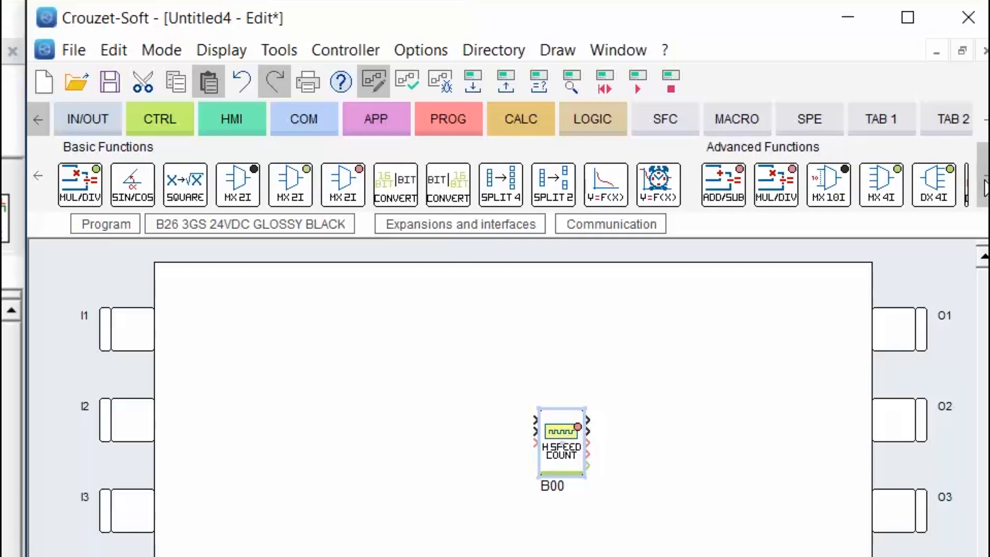
{"action": "left_click", "coordinate": [984, 183]}
{"action": "left_click", "coordinate": [984, 183]}
{"action": "left_click", "coordinate": [985, 183]}
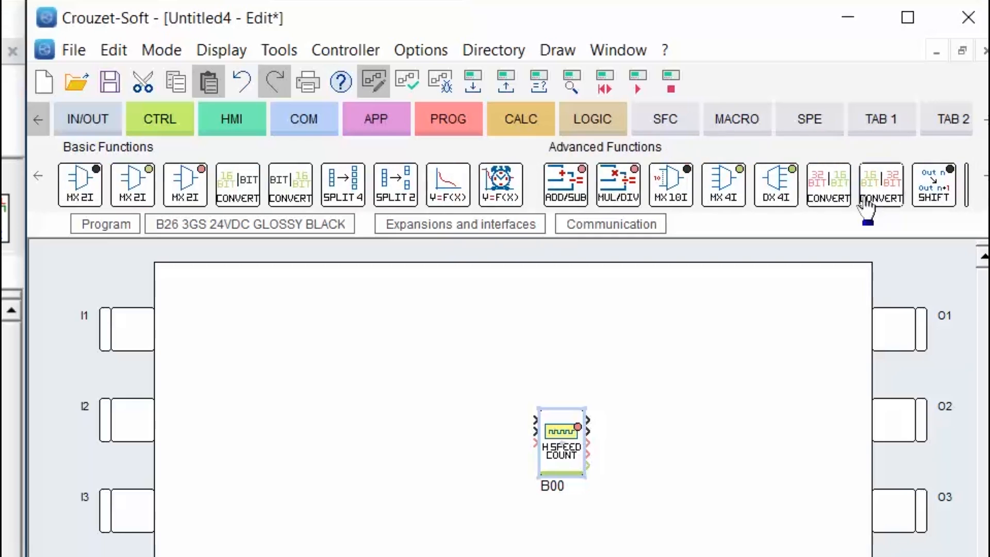
{"action": "left_click_drag", "start_coordinate": [867, 203], "coordinate": [438, 518]}
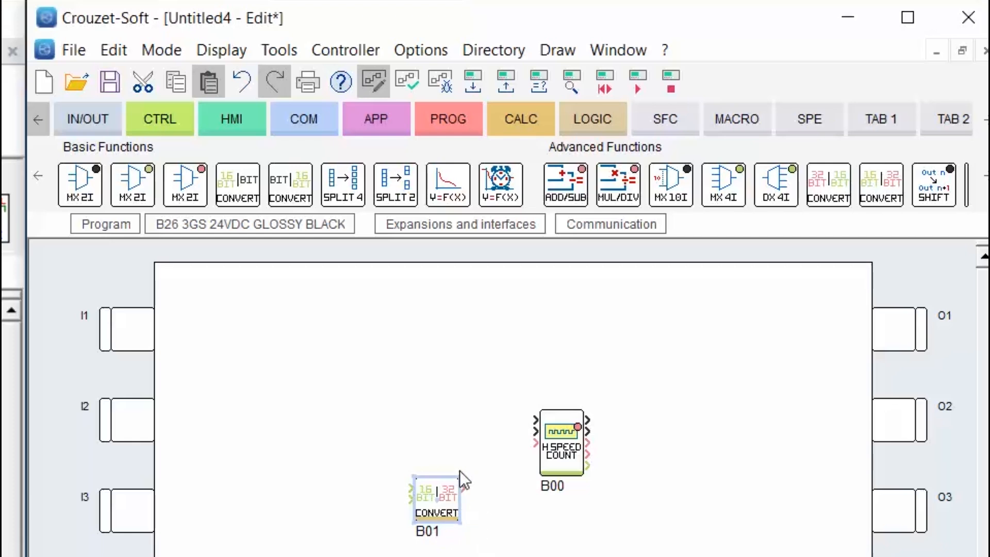
{"action": "left_click_drag", "start_coordinate": [463, 487], "coordinate": [534, 444]}
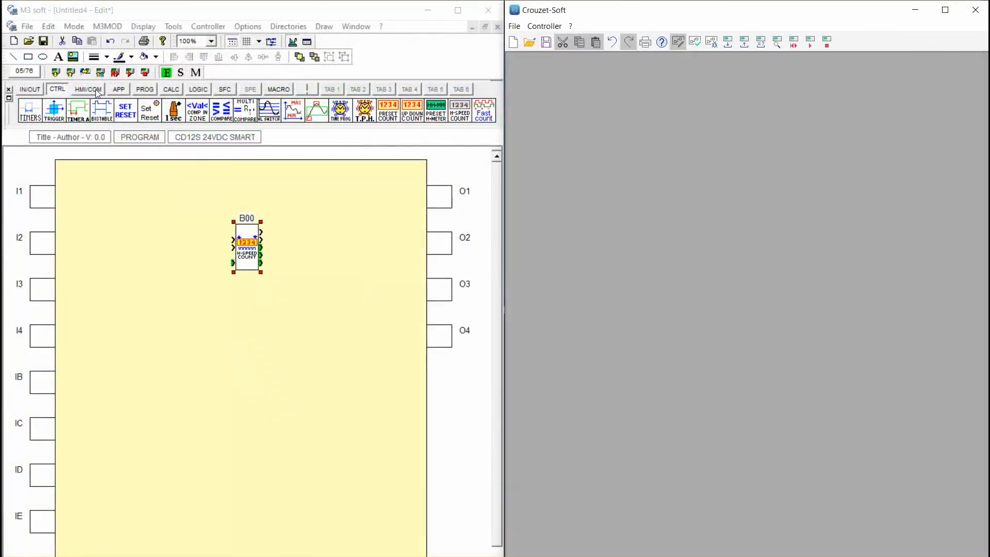
In M3 soft, place a TEXT block below and beside the high-speed counter and review its parameters
{"action": "left_click", "coordinate": [95, 89]}
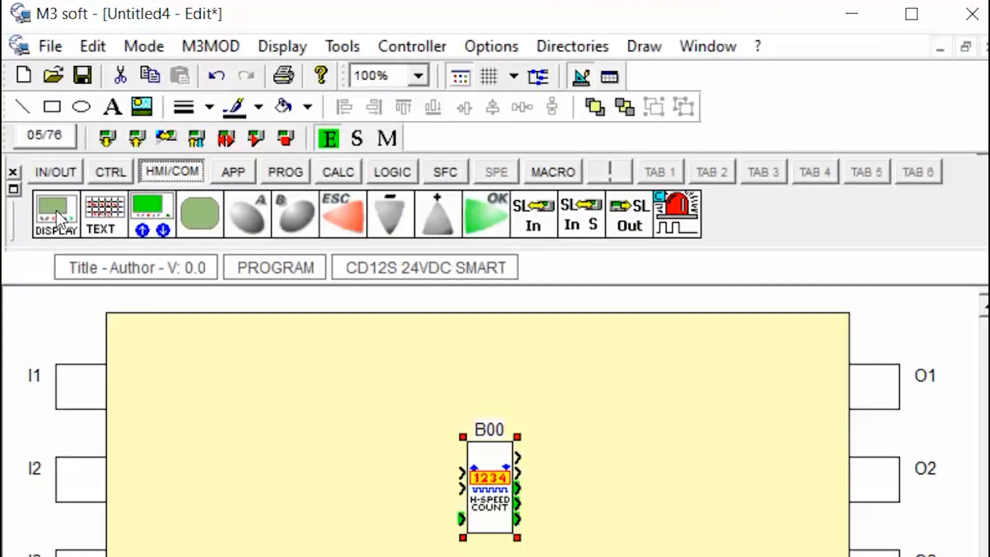
{"action": "left_click_drag", "start_coordinate": [57, 210], "coordinate": [311, 556]}
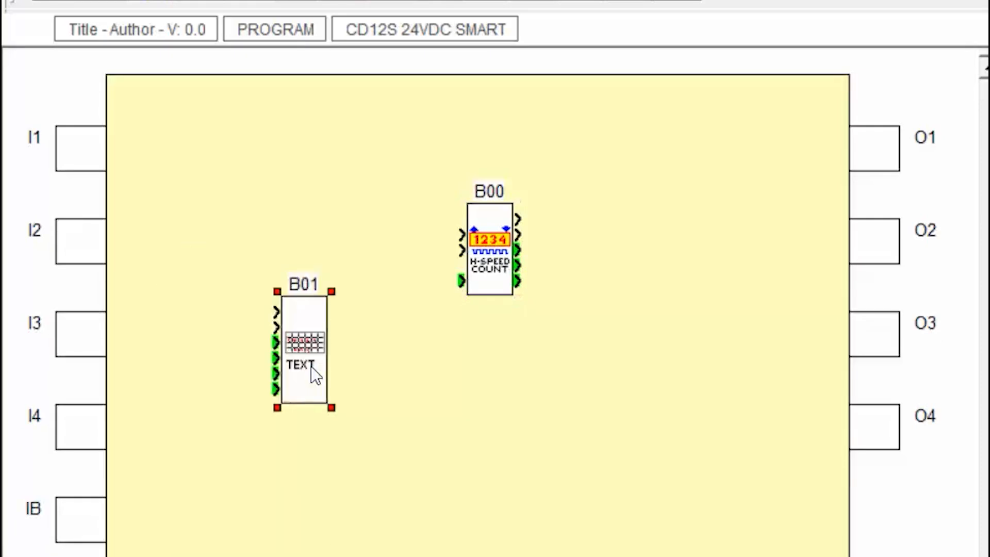
{"action": "double_click", "coordinate": [311, 366]}
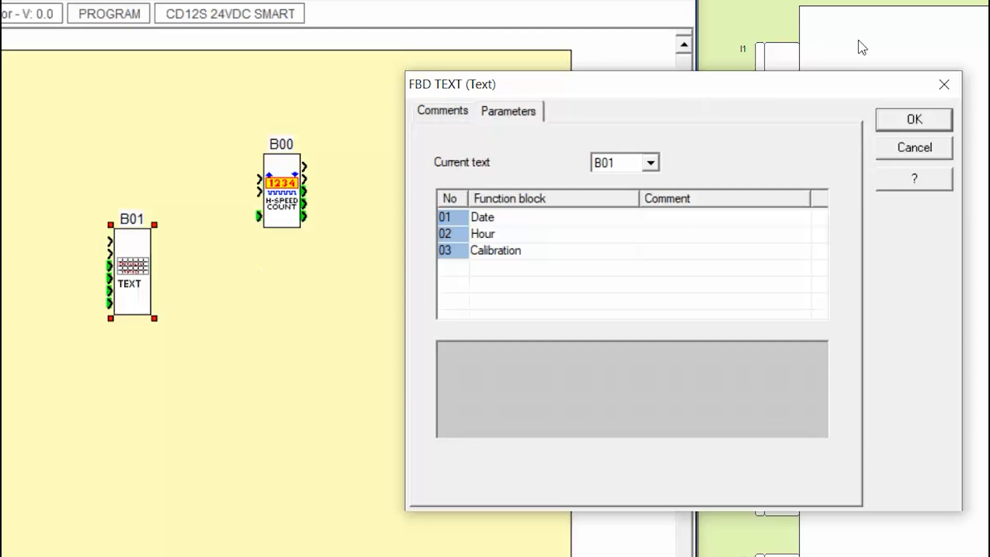
{"action": "left_click", "coordinate": [942, 82]}
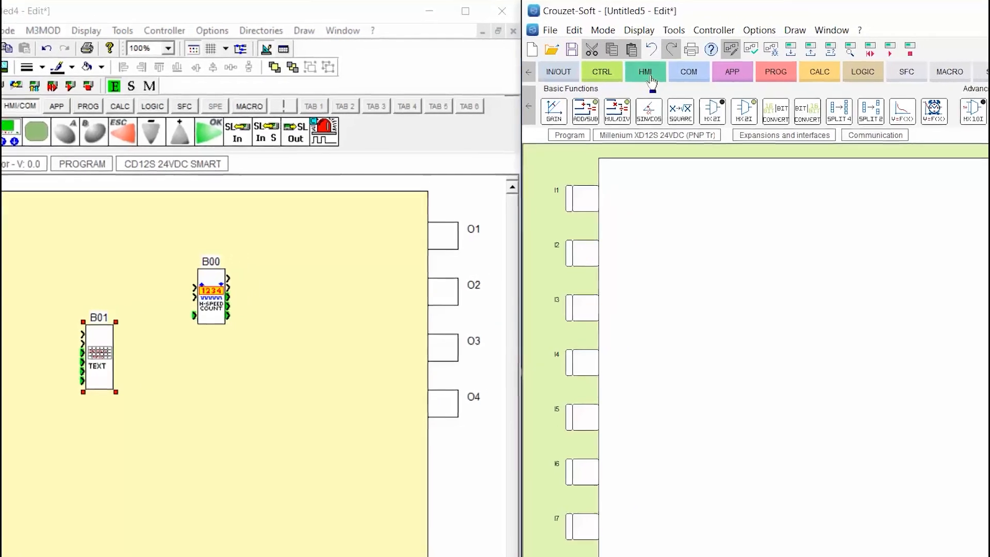
Switch to Crouzet-Soft and place a basic DISPLAY block on the Millenium XD12S worksheet
{"action": "left_click", "coordinate": [667, 77]}
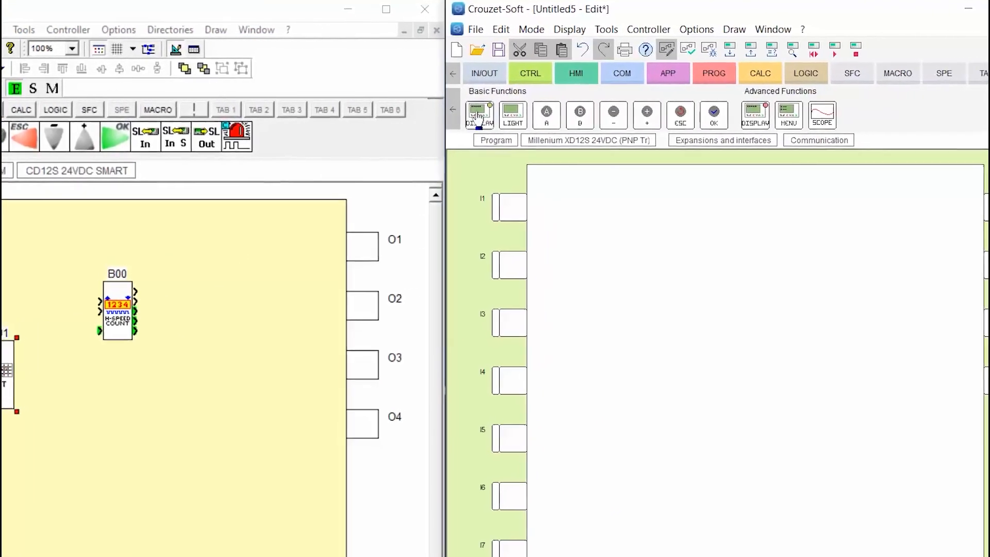
{"action": "left_click_drag", "start_coordinate": [496, 116], "coordinate": [782, 315]}
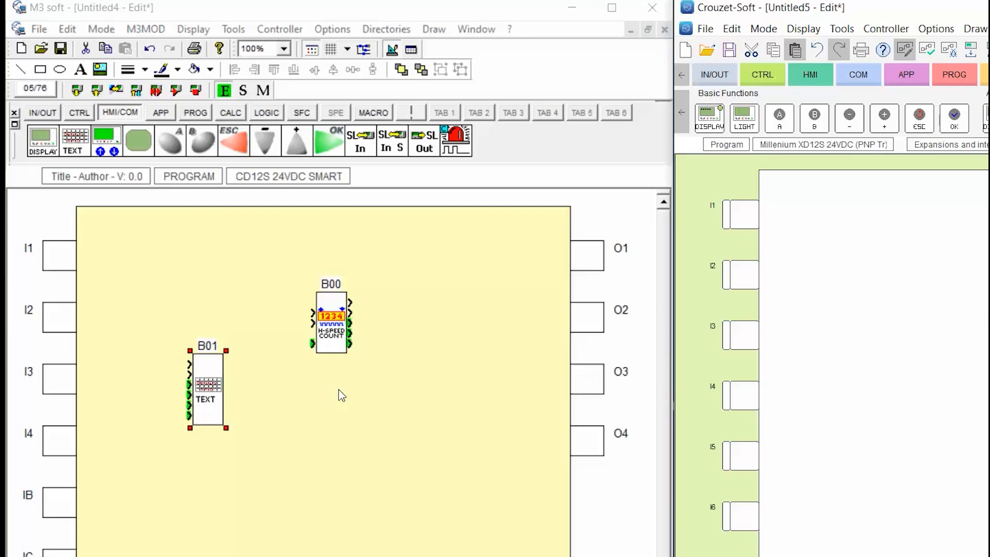
Switch to M3 soft, place a DISPLAY block below and beside the TEXT block, and open its parameters
{"action": "left_click_drag", "start_coordinate": [41, 148], "coordinate": [271, 501]}
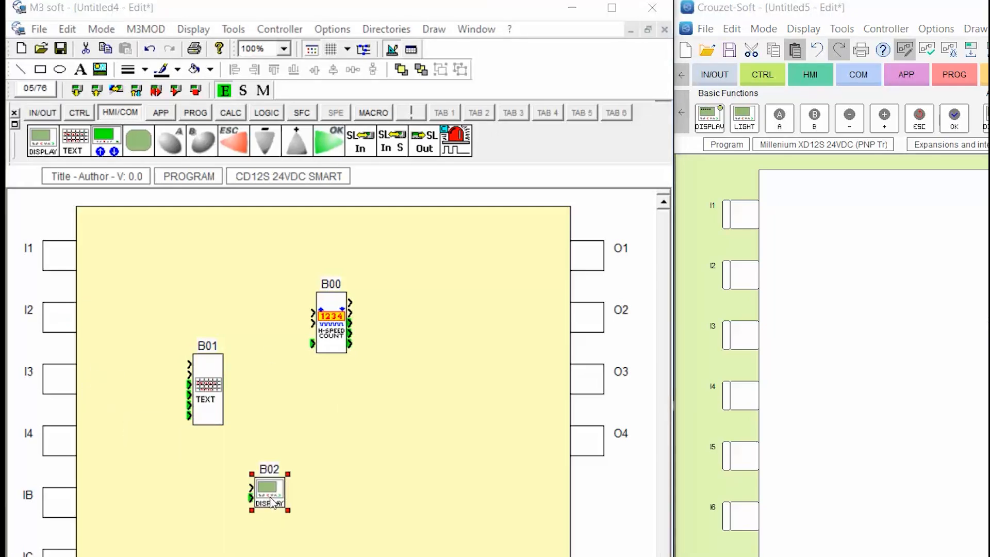
{"action": "double_click", "coordinate": [271, 501]}
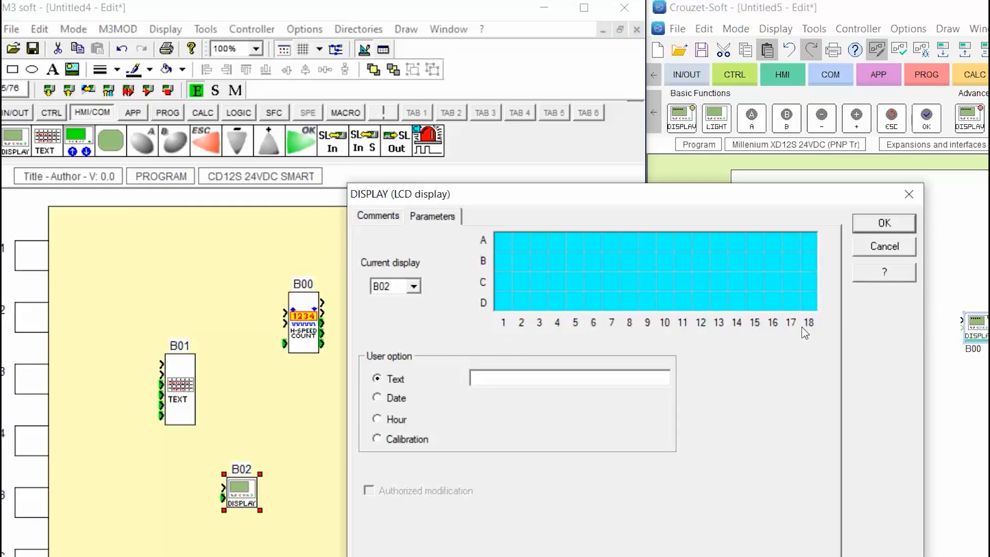
Review the parameters of the DISPLAY block in Crouzet-Soft, close them, and return to the display settings in M3 soft
{"action": "left_click", "coordinate": [948, 330]}
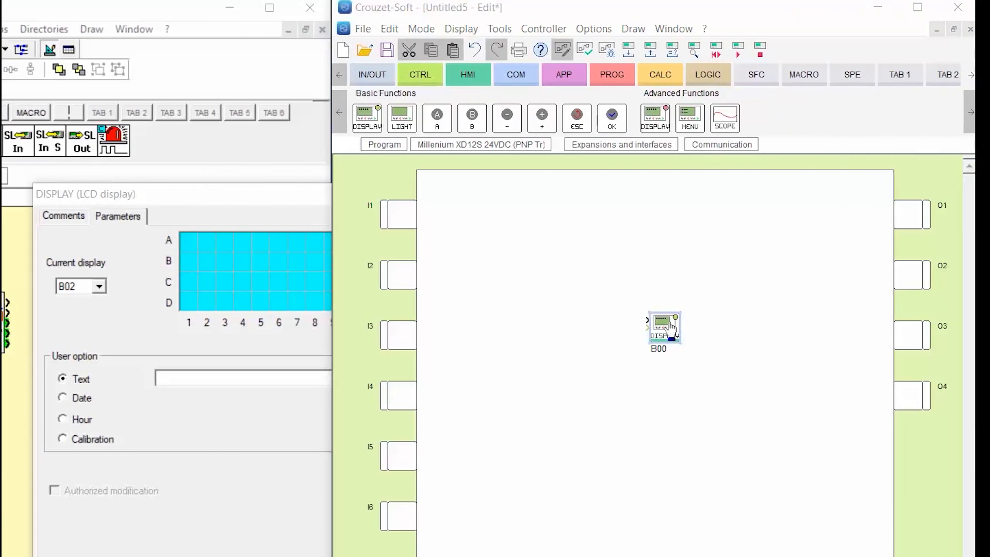
{"action": "double_click", "coordinate": [784, 325]}
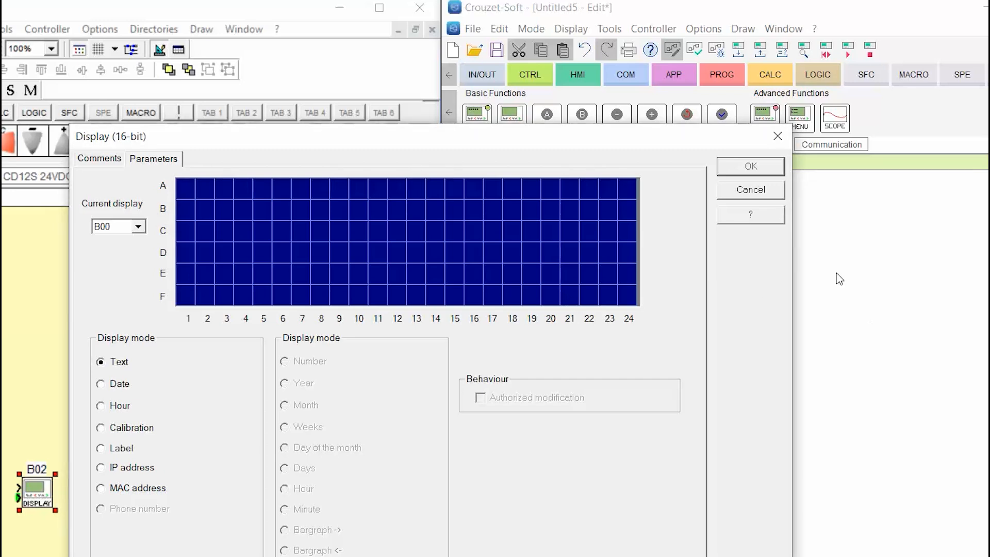
{"action": "left_click", "coordinate": [751, 166]}
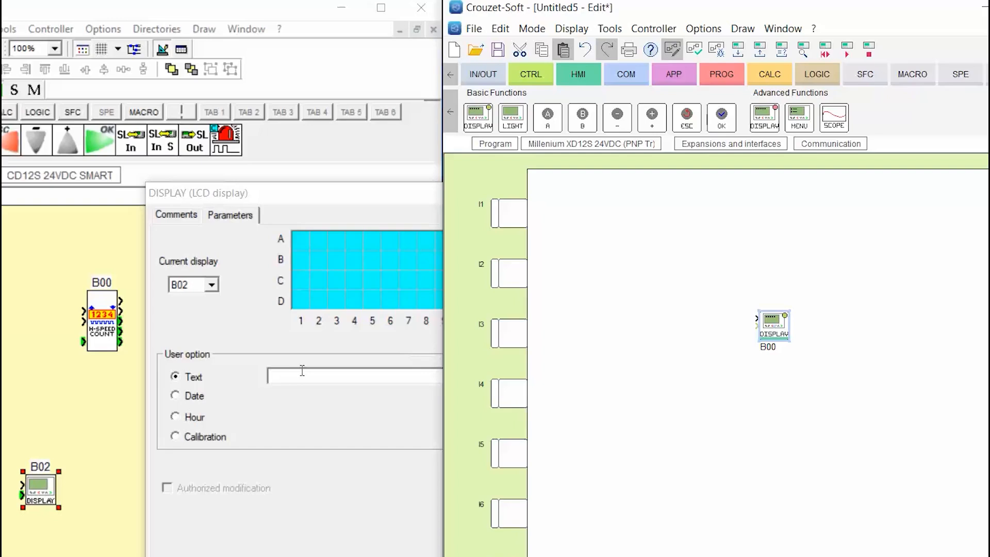
{"action": "left_click", "coordinate": [56, 411]}
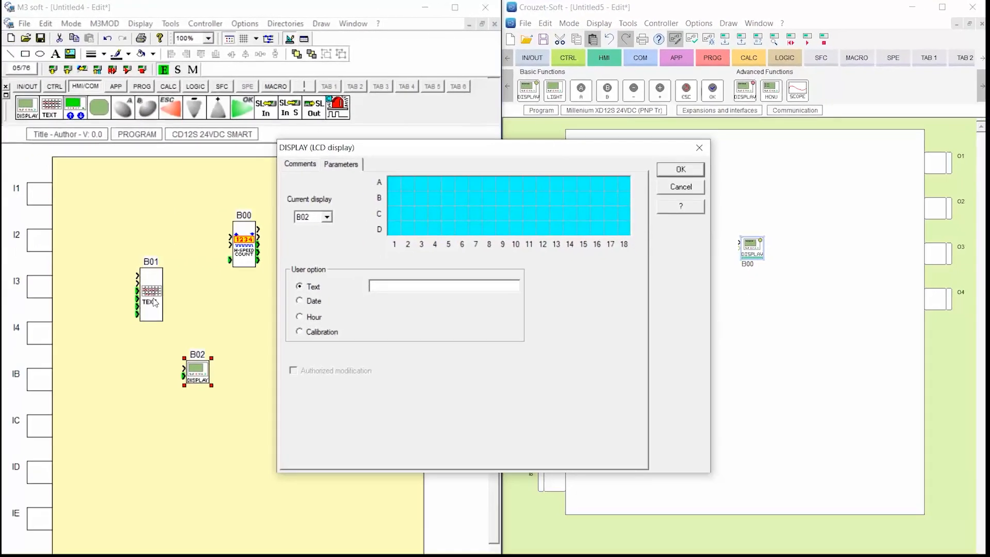